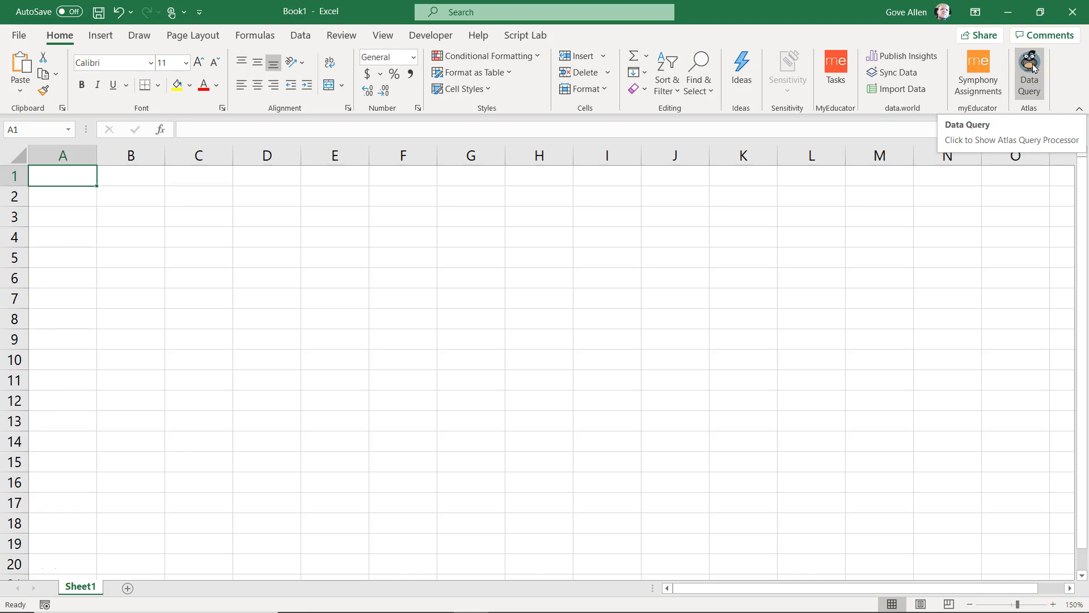
# Open the Atlas Query add-in and run the query SELECT * FROM customer into a Customers sheet
pyautogui.click(1034, 68)
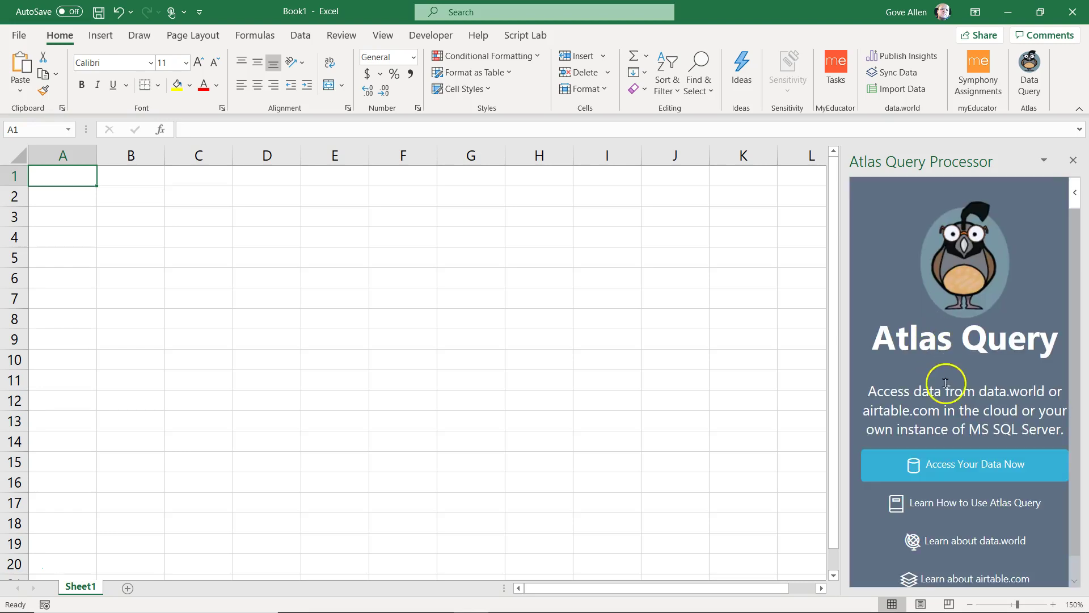
pyautogui.scroll(-1, 931, 407)
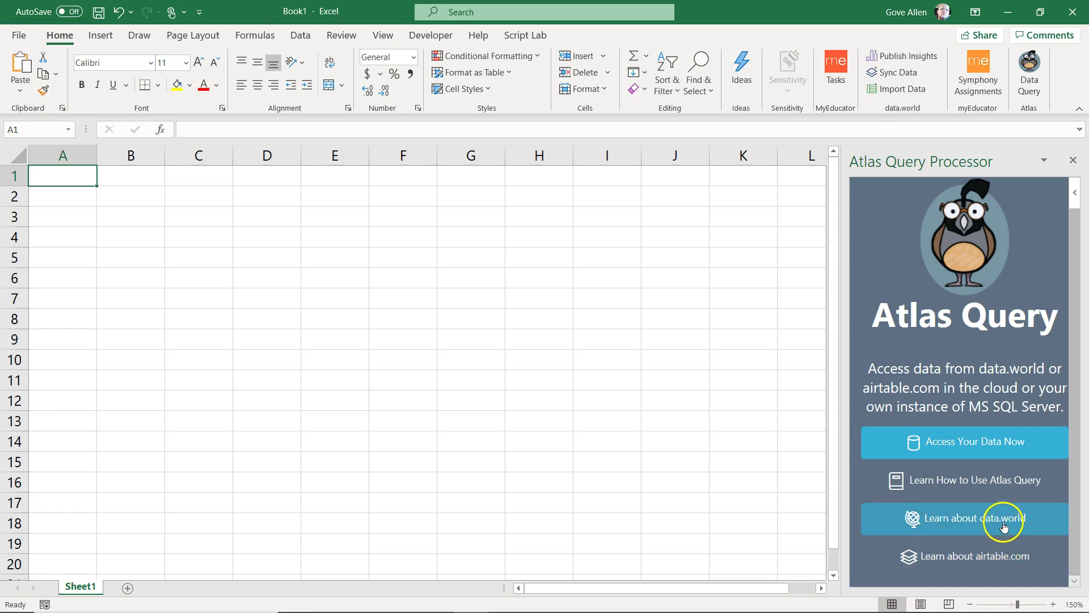
pyautogui.click(962, 444)
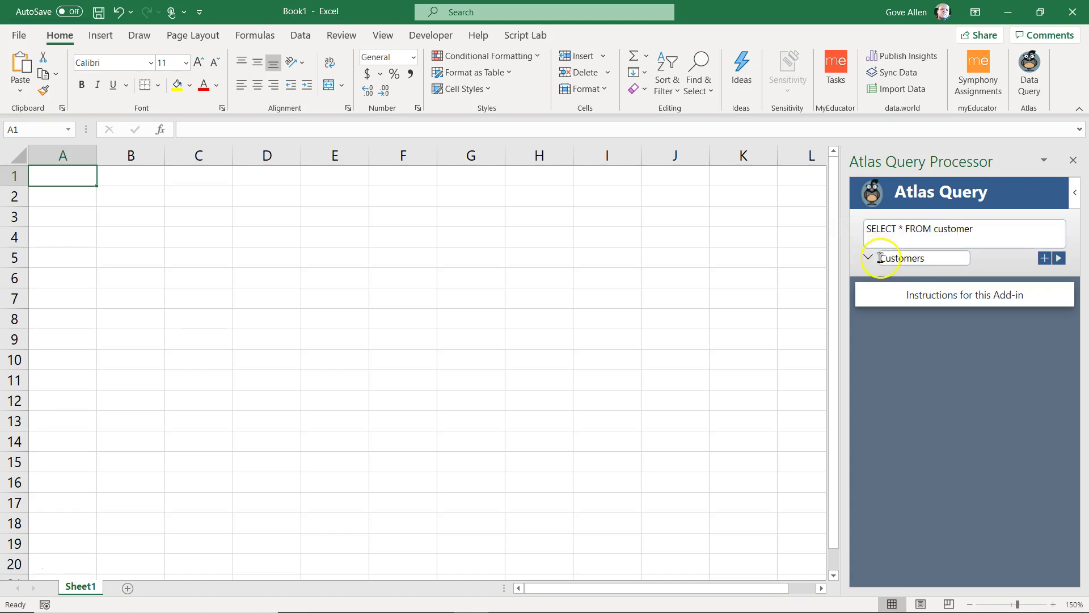
pyautogui.click(1059, 259)
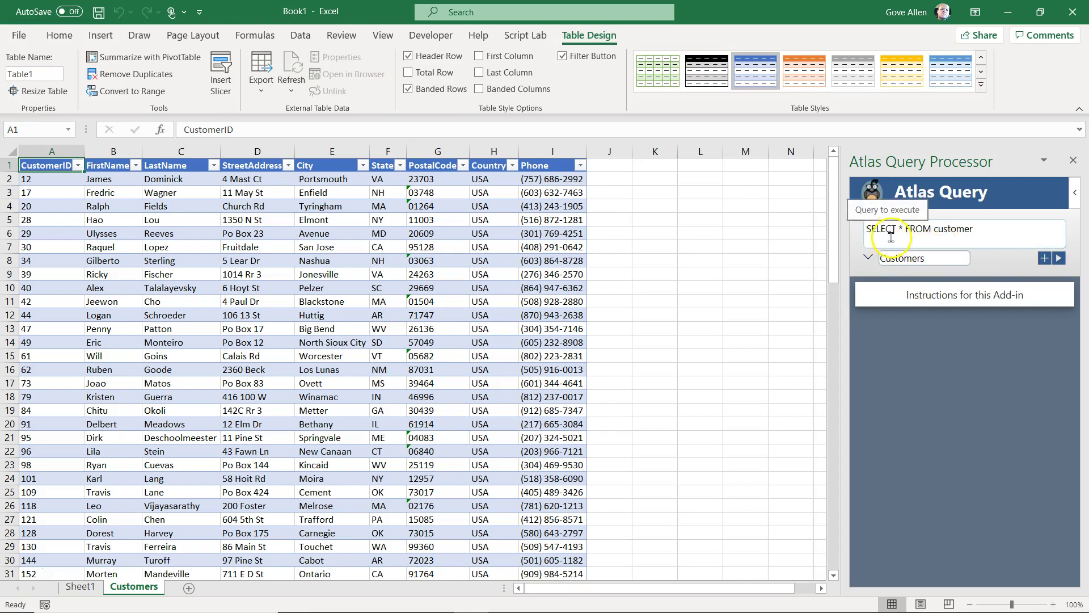
# Expand the query options, view the demo connection's database diagram in the browser, and return to the Excel workbook
pyautogui.click(870, 259)
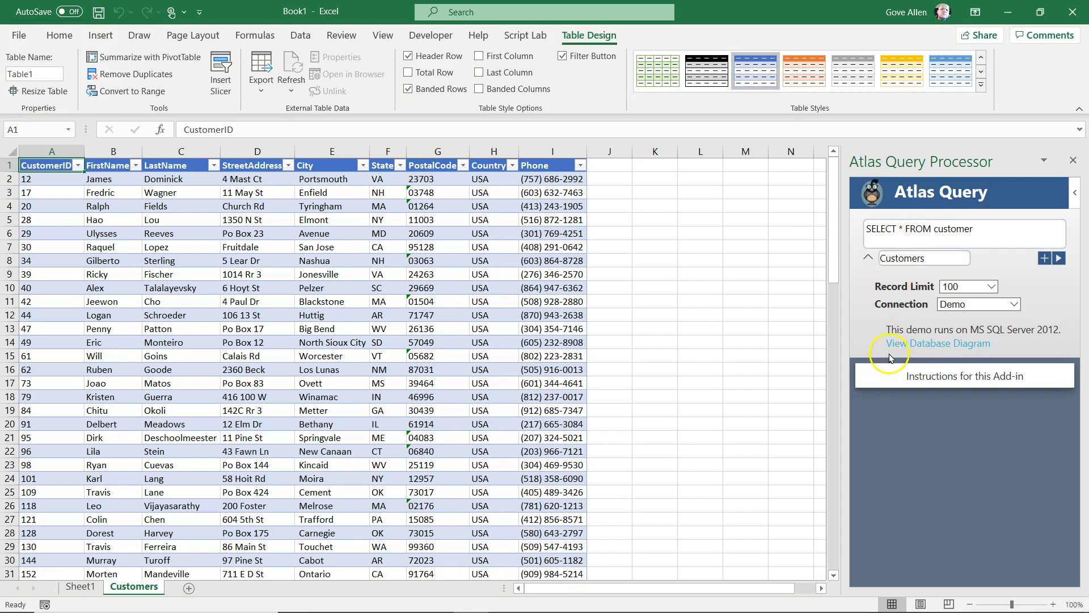
pyautogui.click(923, 345)
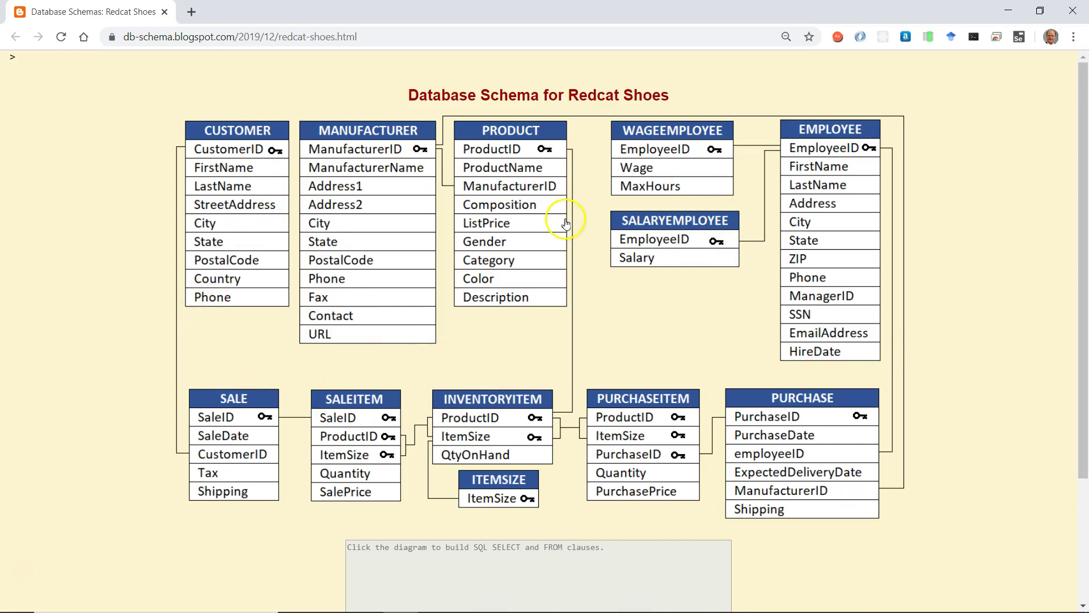
pyautogui.hotkey('alt', 'Tab')
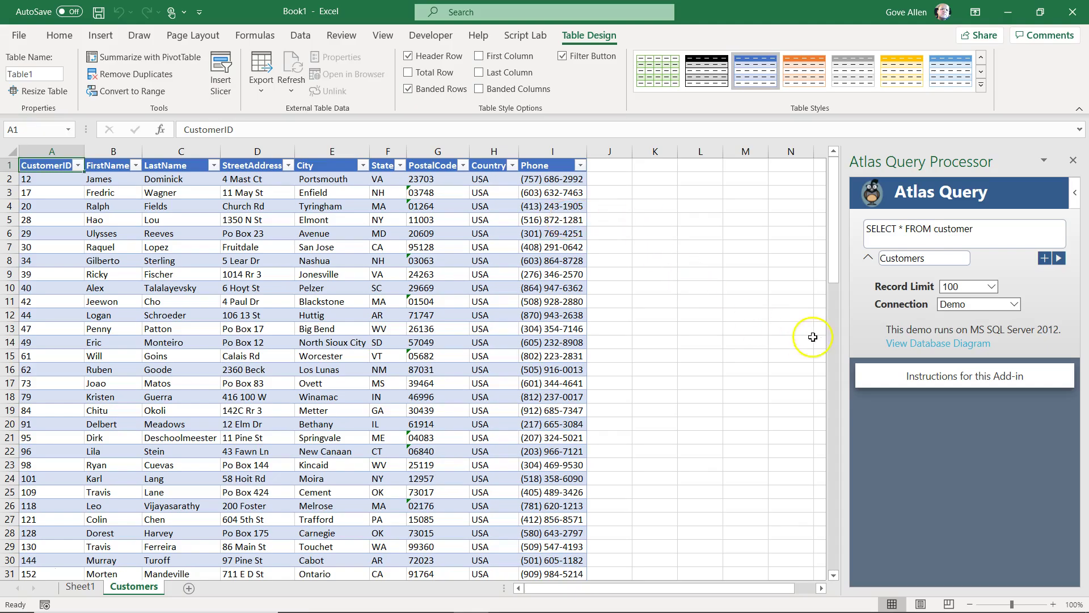
# Run the query SELECT * FROM product into a result sheet named Products and compare it with the Customers sheet
pyautogui.doubleClick(963, 230)
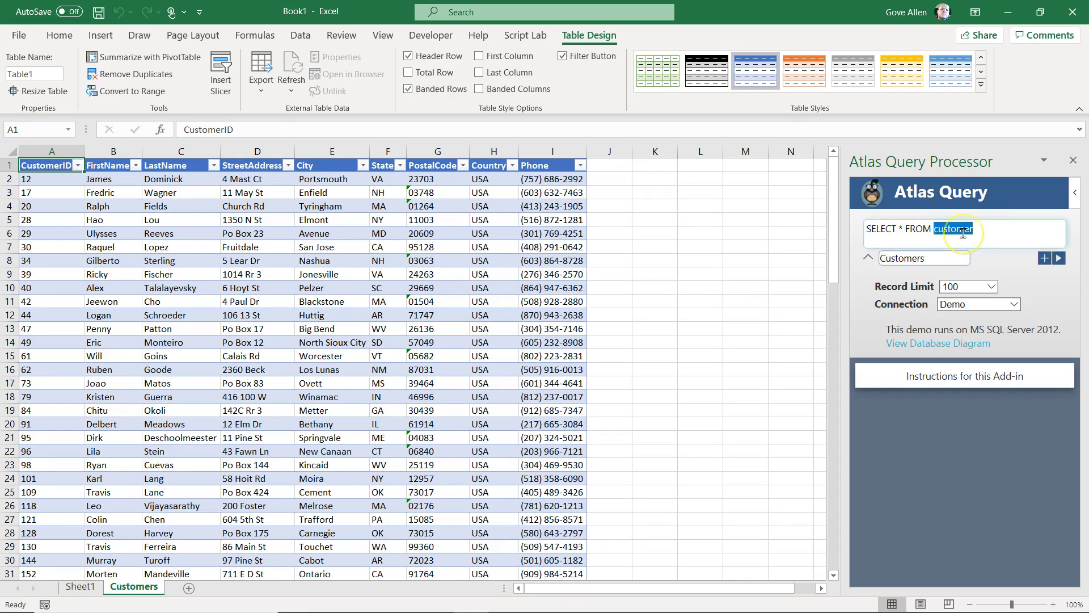
pyautogui.click(933, 259)
pyautogui.press('BackSpace')
pyautogui.press('BackSpace')
pyautogui.press('BackSpace')
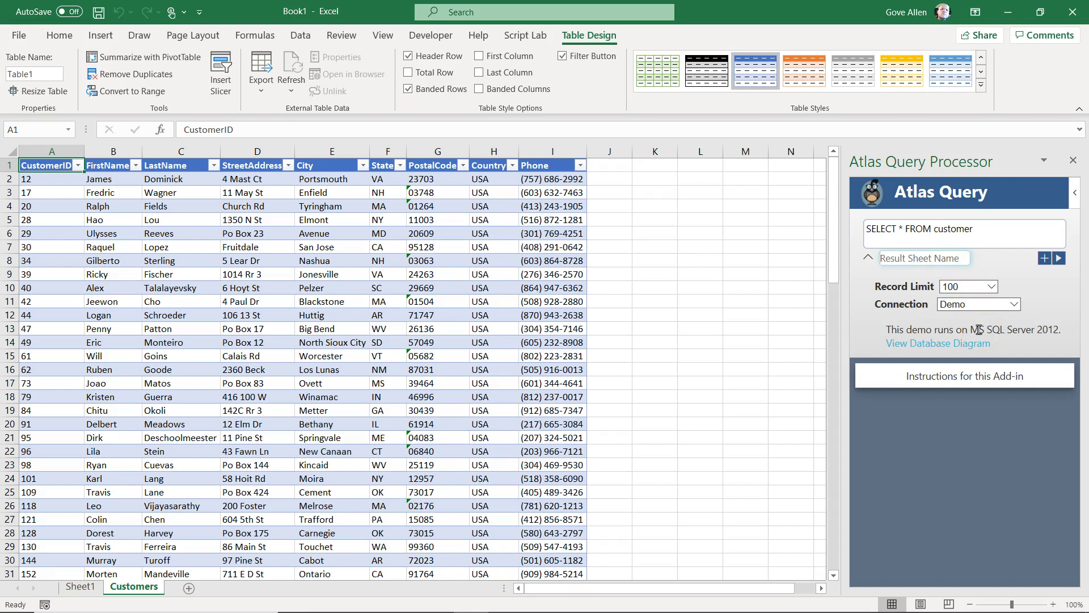
pyautogui.write('Products')
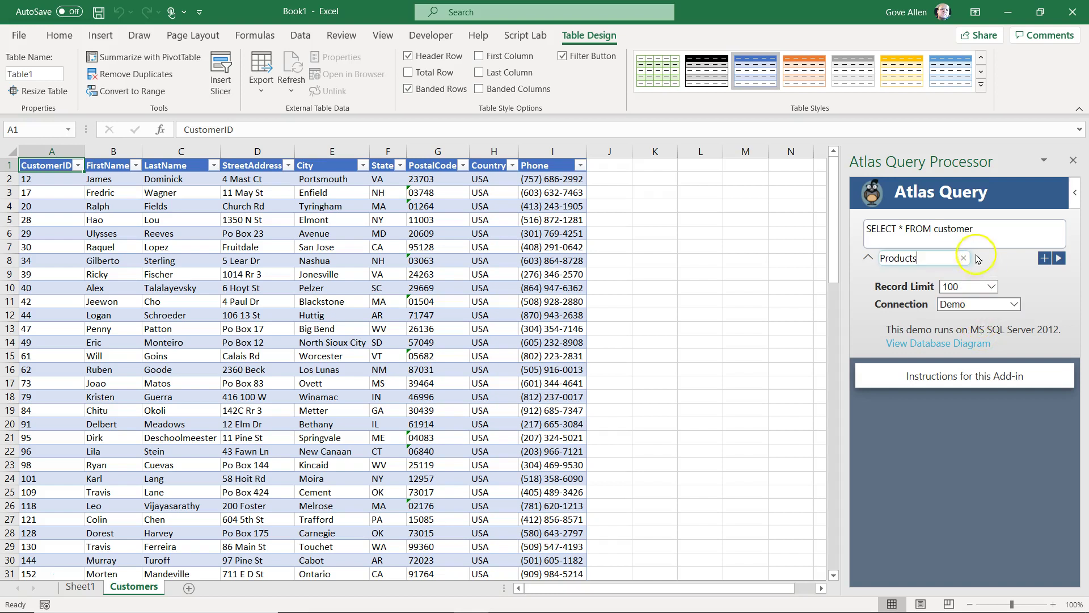
pyautogui.doubleClick(955, 229)
pyautogui.write('product')
pyautogui.click(1059, 258)
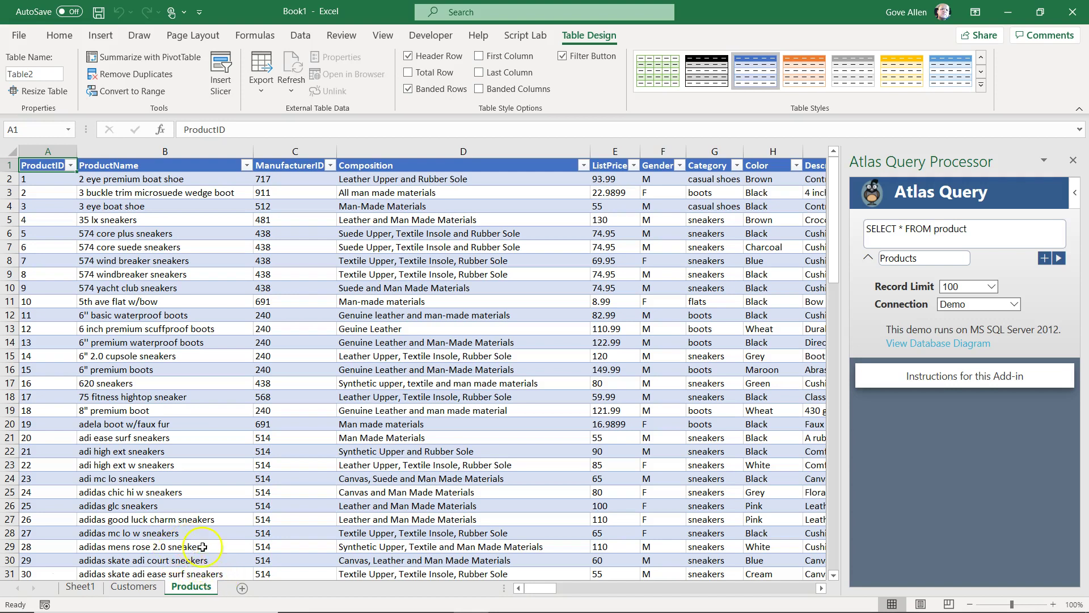
pyautogui.click(140, 587)
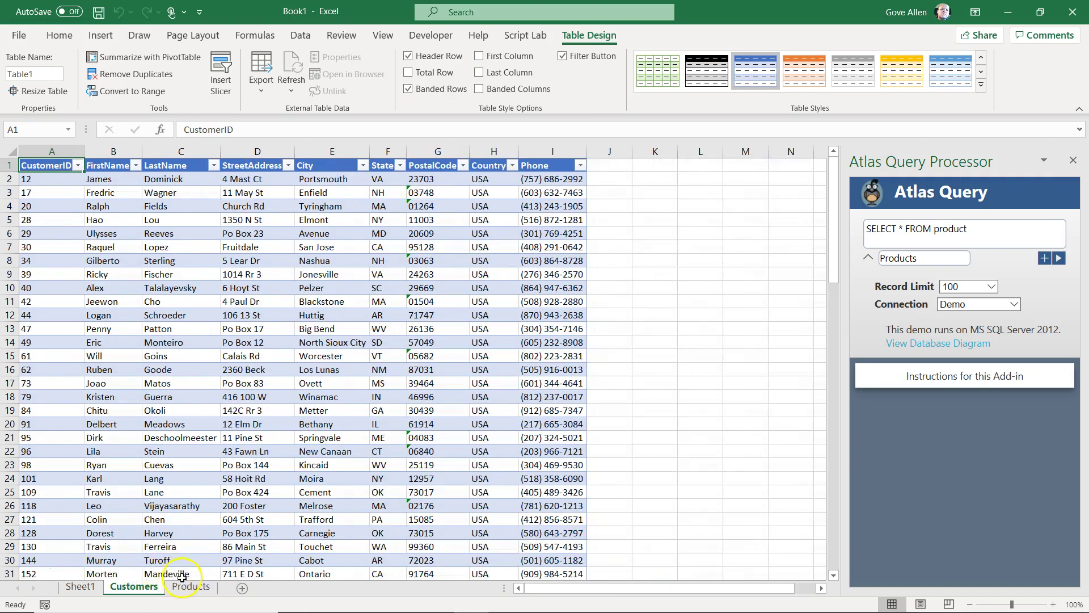
pyautogui.click(191, 587)
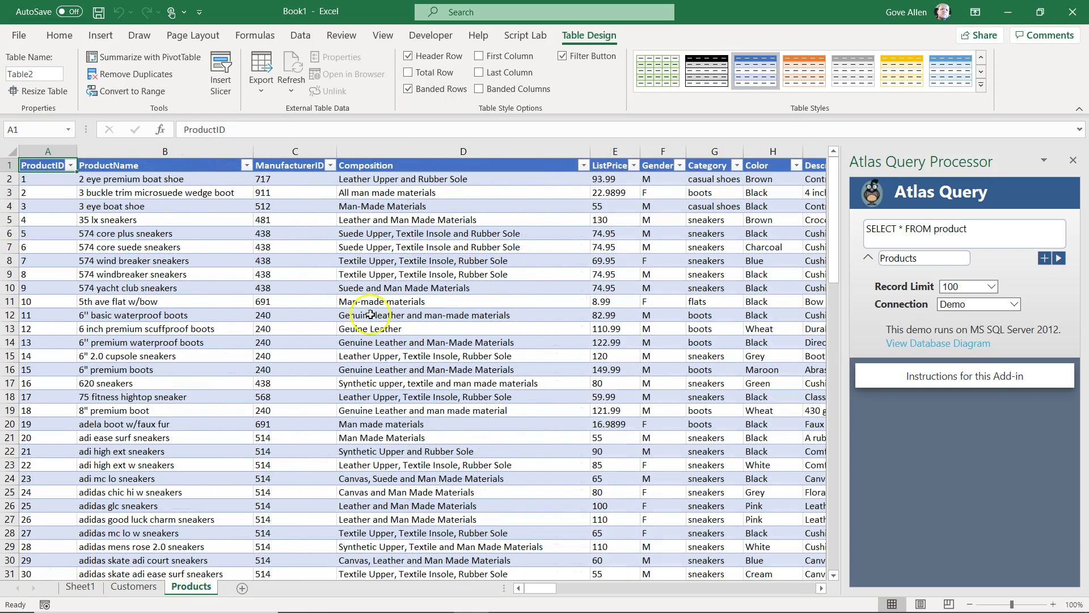
# Add the condition where color='Brown' to the product query, run it, and check the color column
pyautogui.click(981, 224)
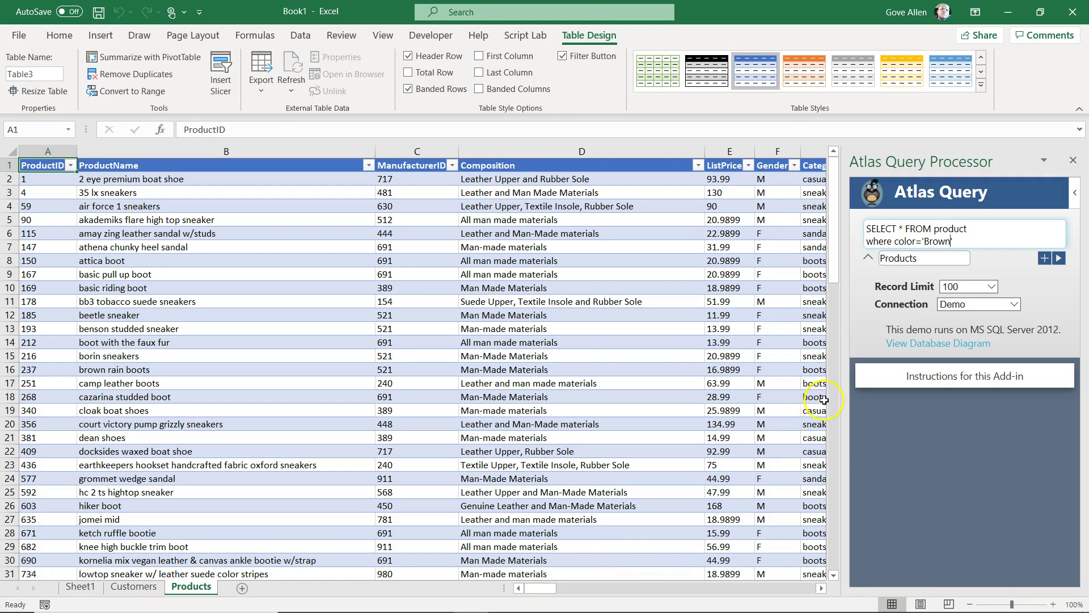
pyautogui.click(806, 407)
pyautogui.hscroll(6, 805, 407)
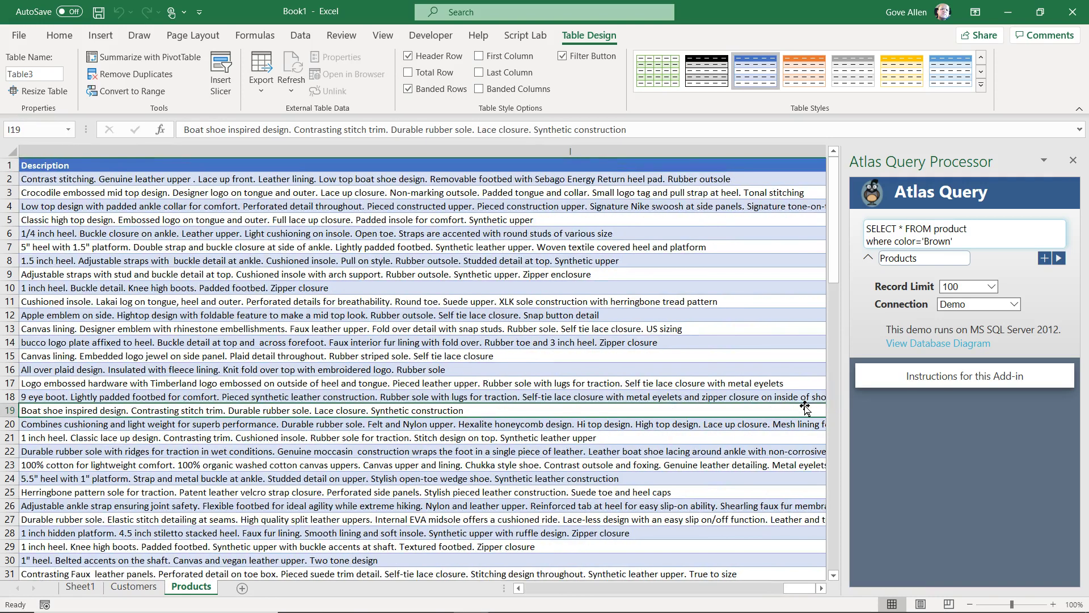
pyautogui.press('Left')
pyautogui.press('Left')
pyautogui.press('Left')
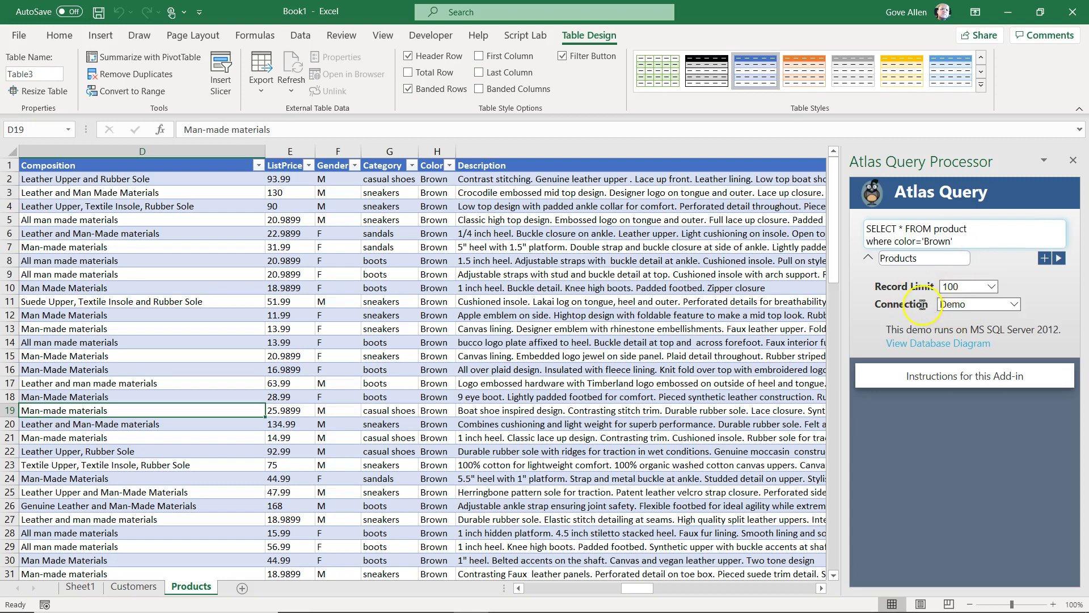
# Switch the query connection to data.world and check its data owner and data set
pyautogui.click(1015, 307)
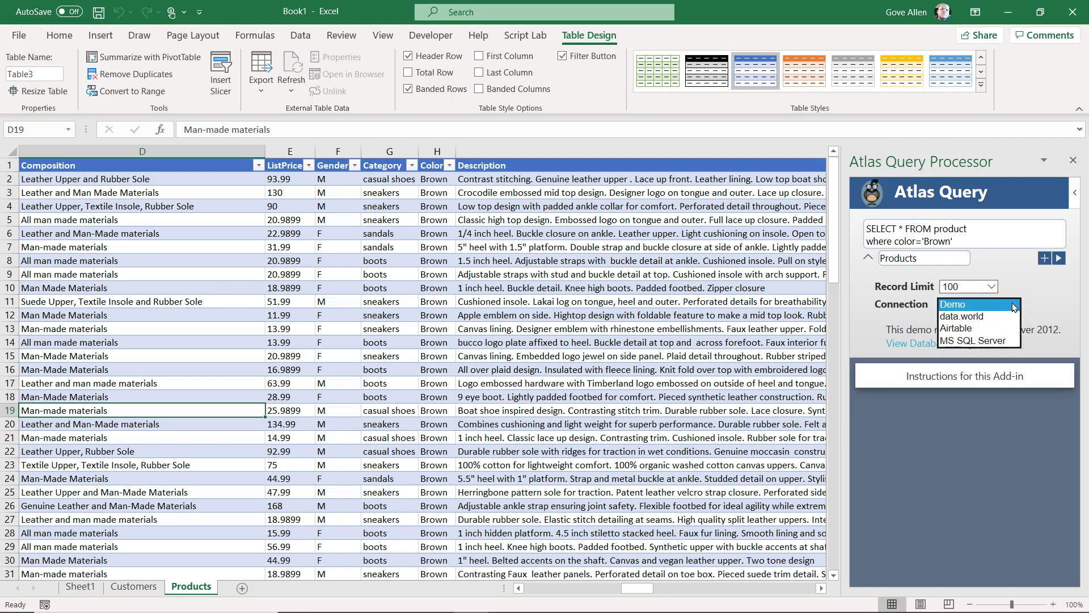
pyautogui.click(956, 316)
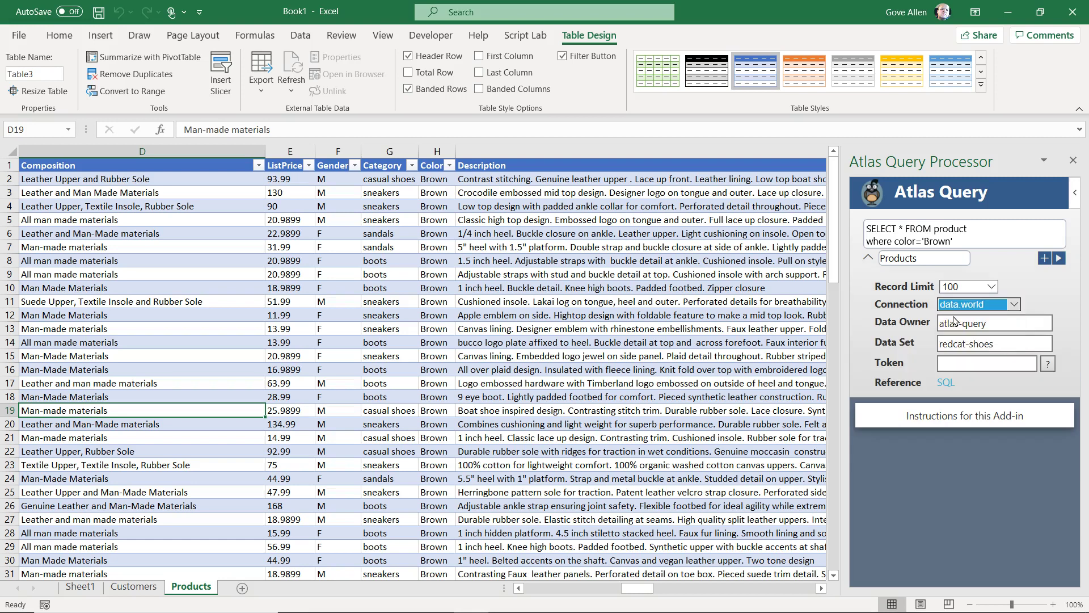
pyautogui.moveTo(1015, 327); pyautogui.dragTo(946, 315)
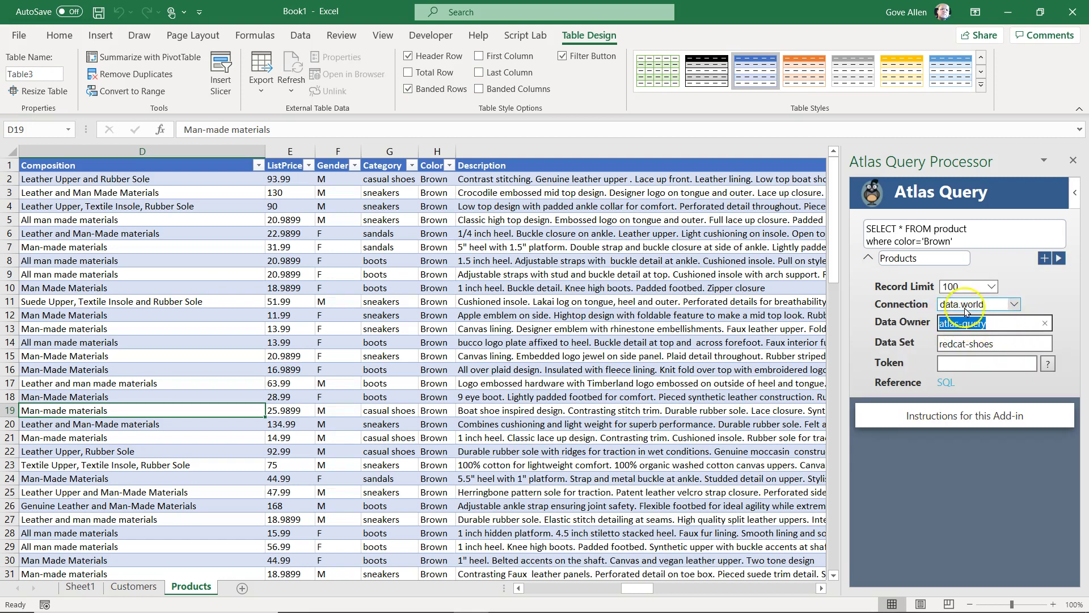
pyautogui.moveTo(1016, 343); pyautogui.dragTo(926, 338)
pyautogui.click(871, 348)
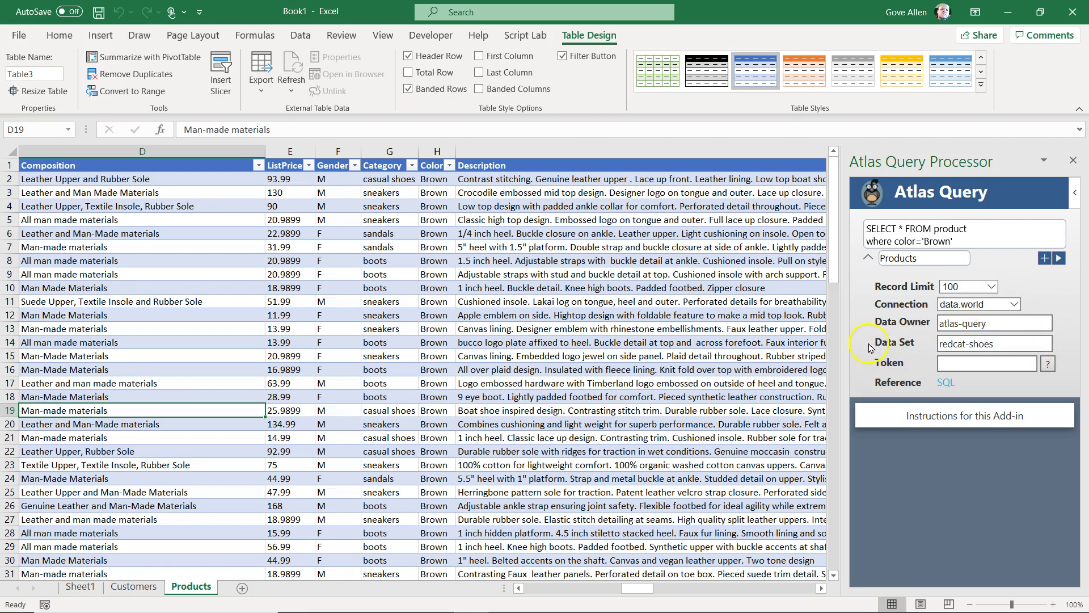
# Copy the read/write API token from the data.world advanced settings in the browser and paste it as the token in the Excel add-in
pyautogui.click(1009, 365)
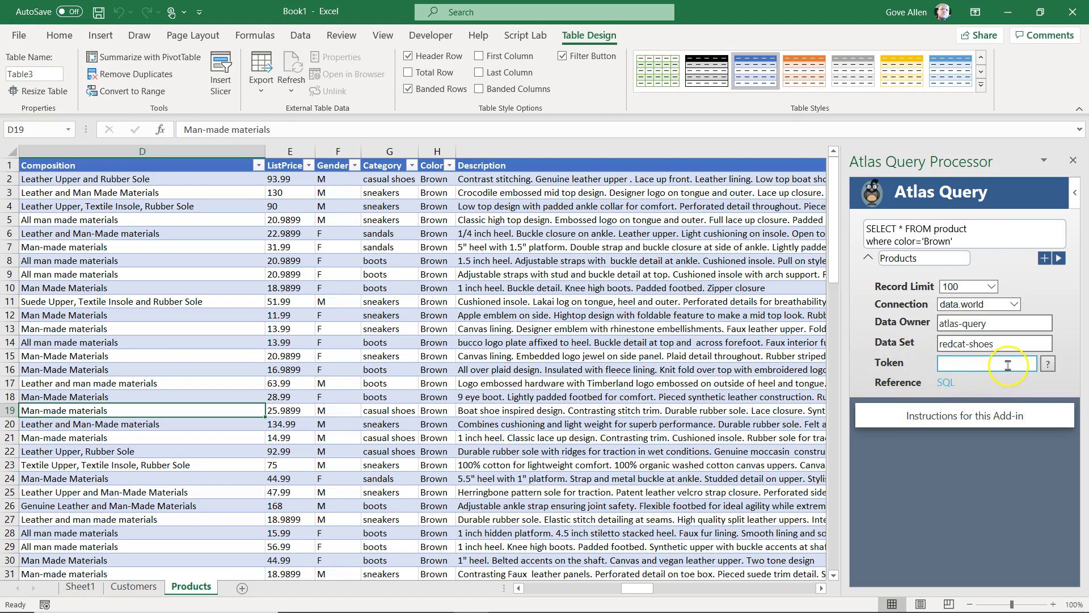
pyautogui.click(1047, 365)
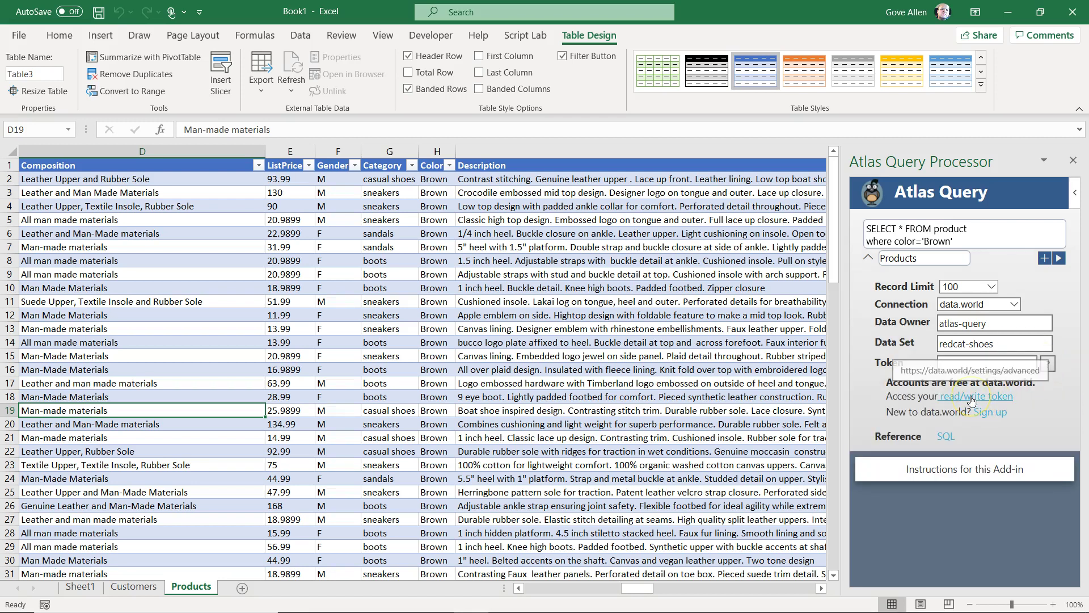
pyautogui.click(995, 399)
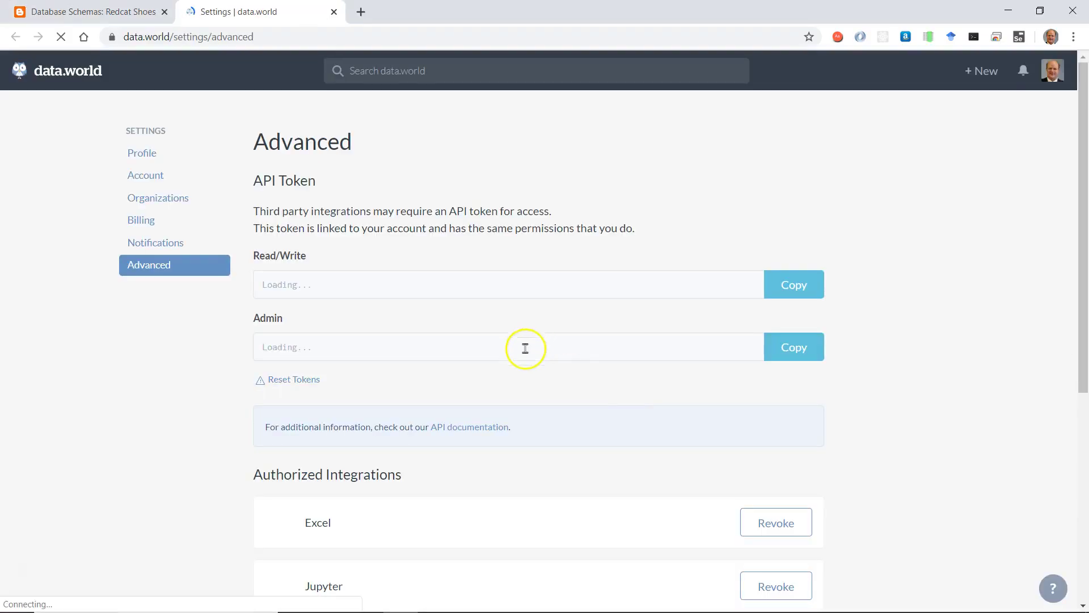
pyautogui.click(812, 291)
pyautogui.hotkey('alt', 'Tab')
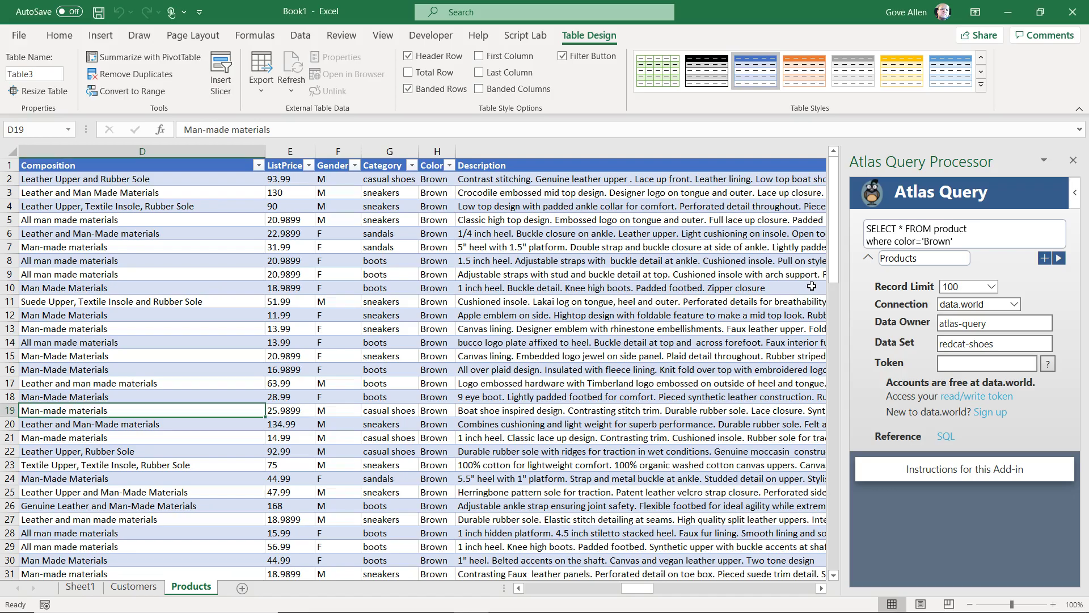
pyautogui.click(966, 361)
pyautogui.hotkey('ctrl', 'v')
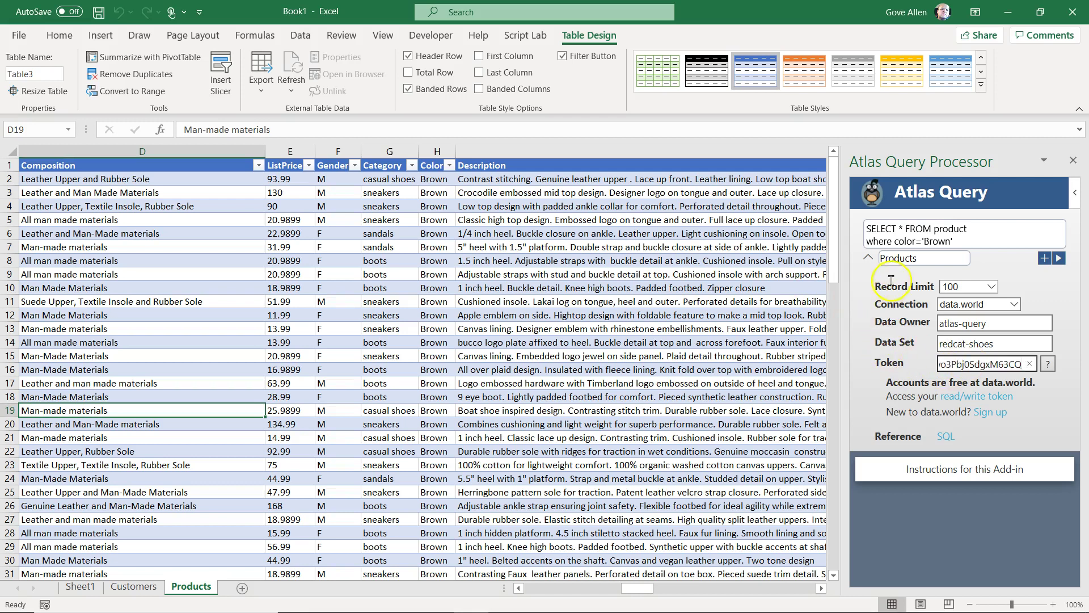
pyautogui.click(998, 346)
# Change the product query's color condition to 'Black' and run it against data.world
pyautogui.click(970, 240)
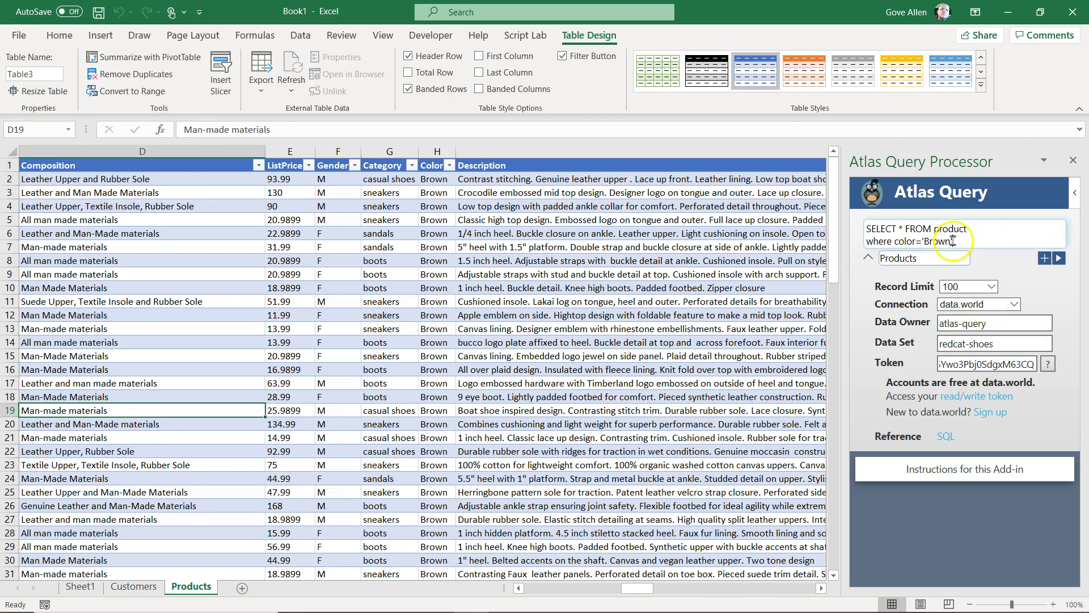
pyautogui.press('BackSpace')
pyautogui.press('BackSpace')
pyautogui.press('BackSpace')
pyautogui.press('BackSpace')
pyautogui.write('lack')
pyautogui.click(1059, 260)
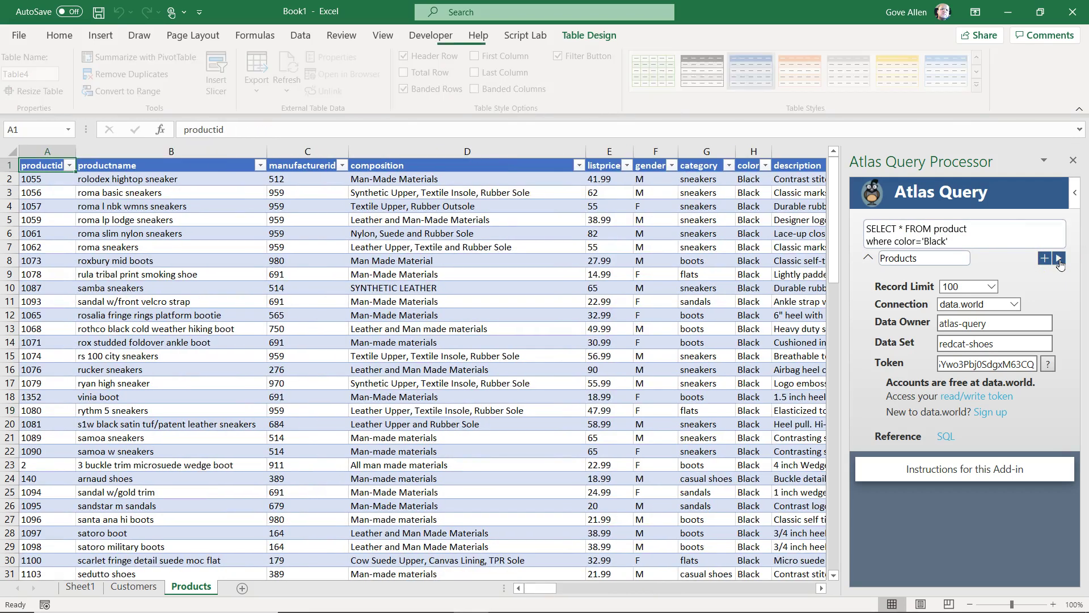
# Examine the color values down the rows of the returned product table
pyautogui.click(757, 209)
pyautogui.press('Down')
pyautogui.press('Down')
pyautogui.press('Down')
pyautogui.press('Down')
pyautogui.press('Down')
pyautogui.press('Down')
pyautogui.press('Down')
pyautogui.press('Down')
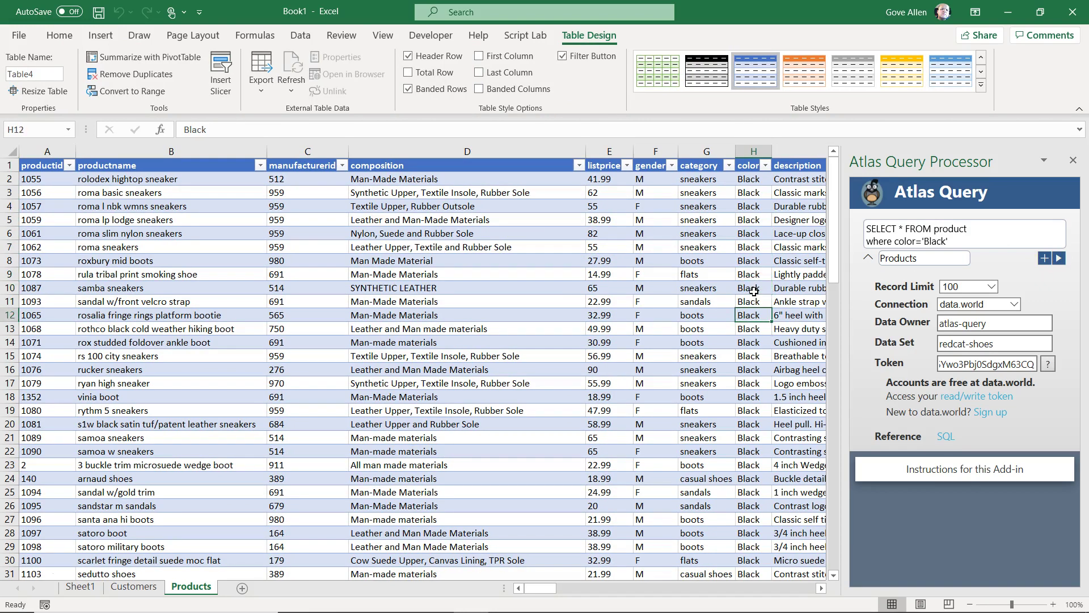
pyautogui.press('Up')
pyautogui.press('Up')
pyautogui.press('Up')
pyautogui.press('Up')
pyautogui.press('Up')
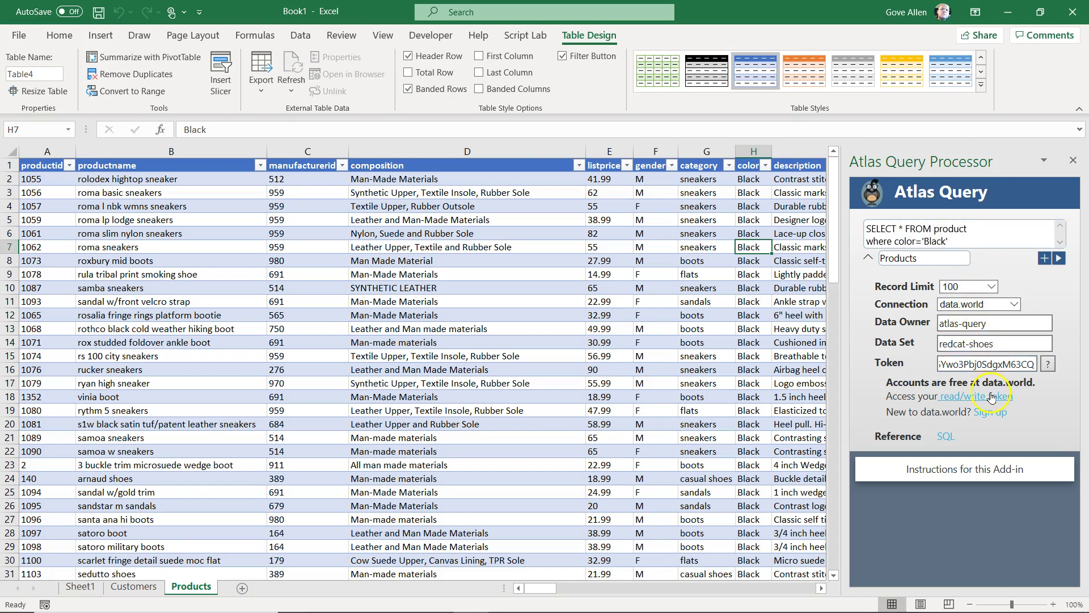
# Switch the connection to Airtable and retrieve the manufacturer table with the record filter formula cleared
pyautogui.click(1015, 307)
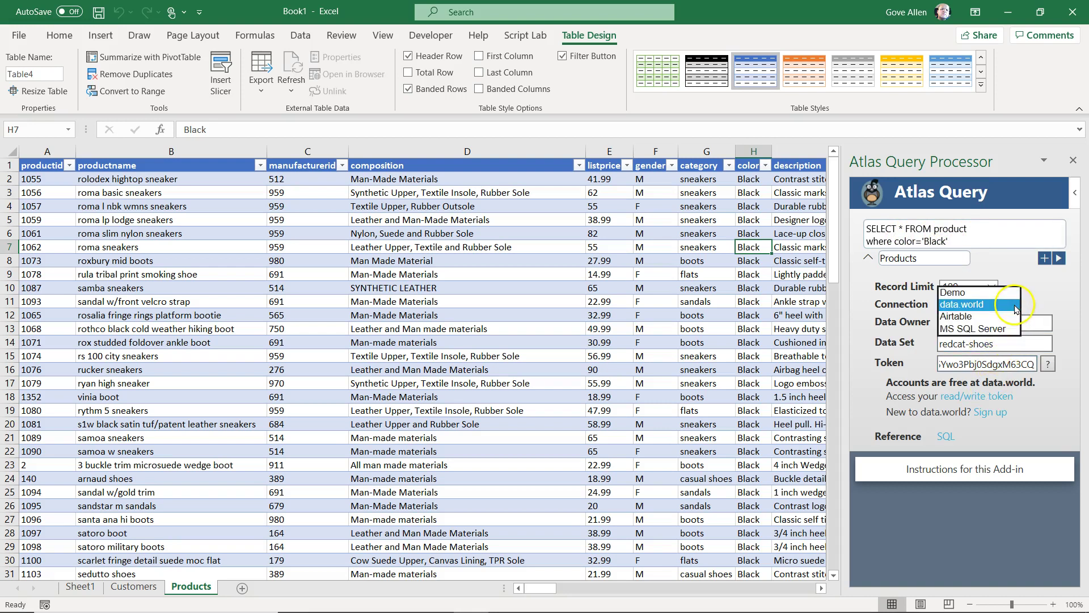
pyautogui.click(973, 317)
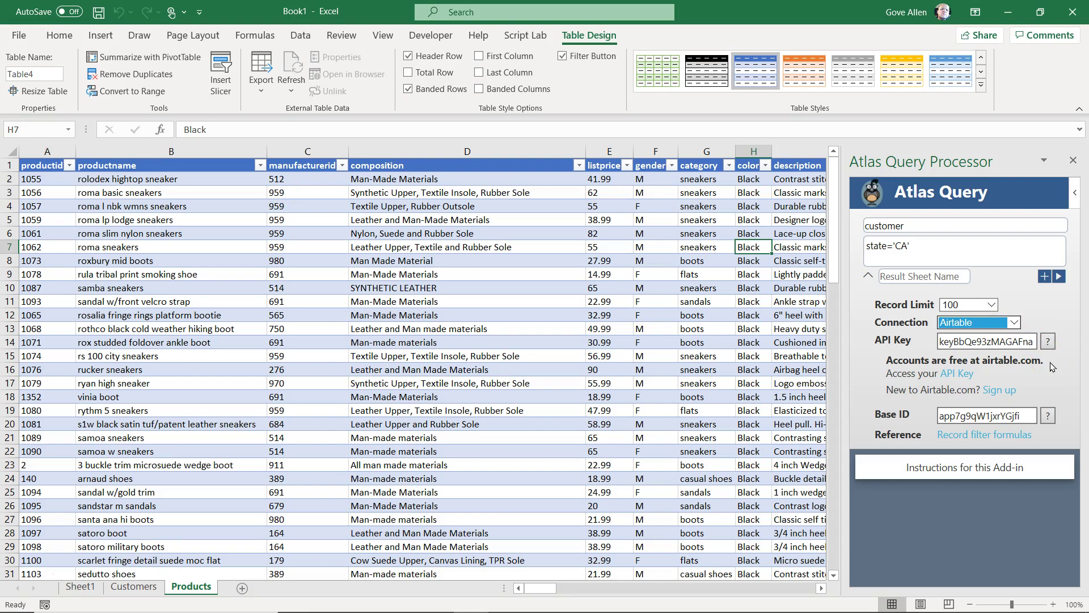
pyautogui.click(919, 234)
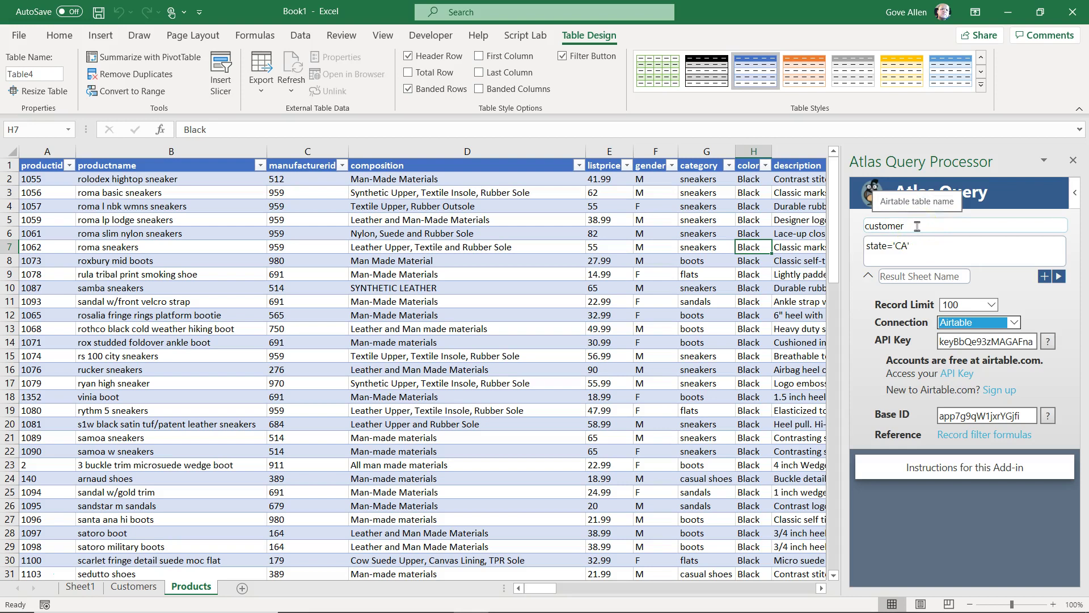
pyautogui.moveTo(917, 225); pyautogui.dragTo(855, 223)
pyautogui.write('manufacturer')
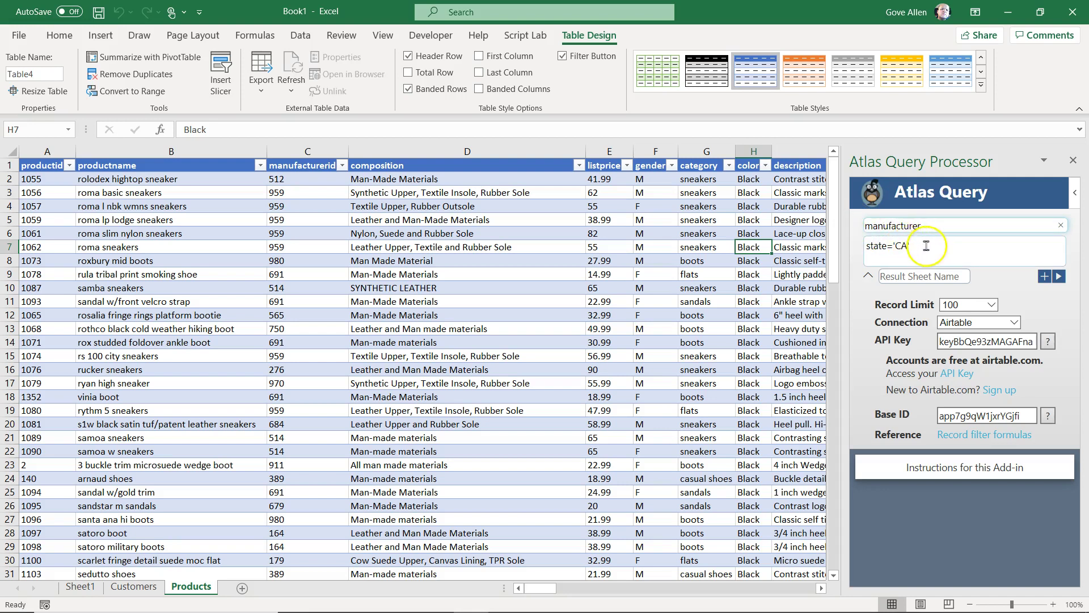
pyautogui.moveTo(917, 246); pyautogui.dragTo(792, 215)
pyautogui.press('Delete')
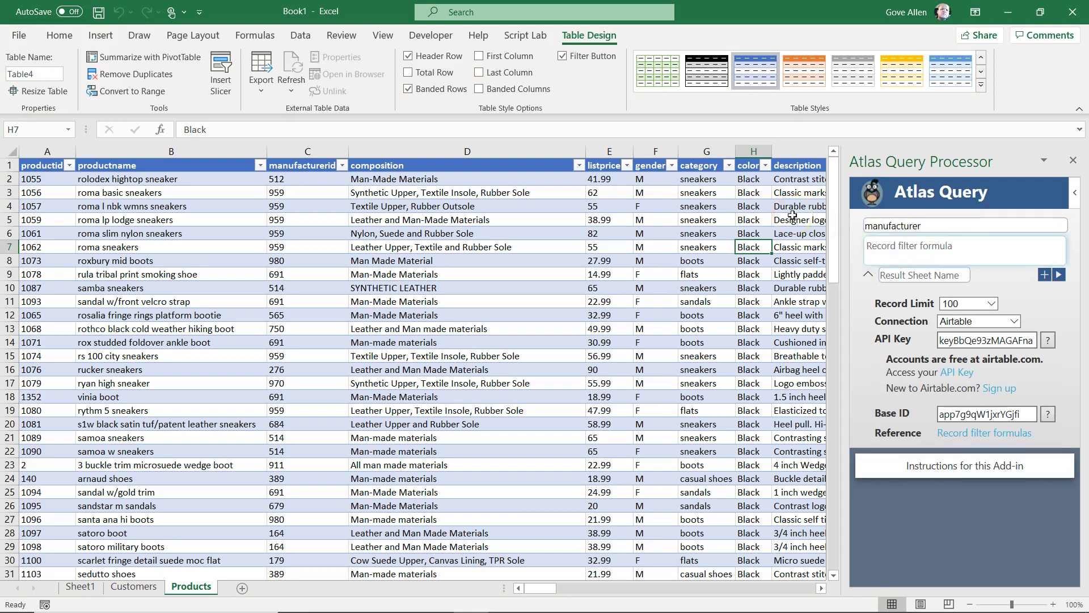
pyautogui.click(1059, 277)
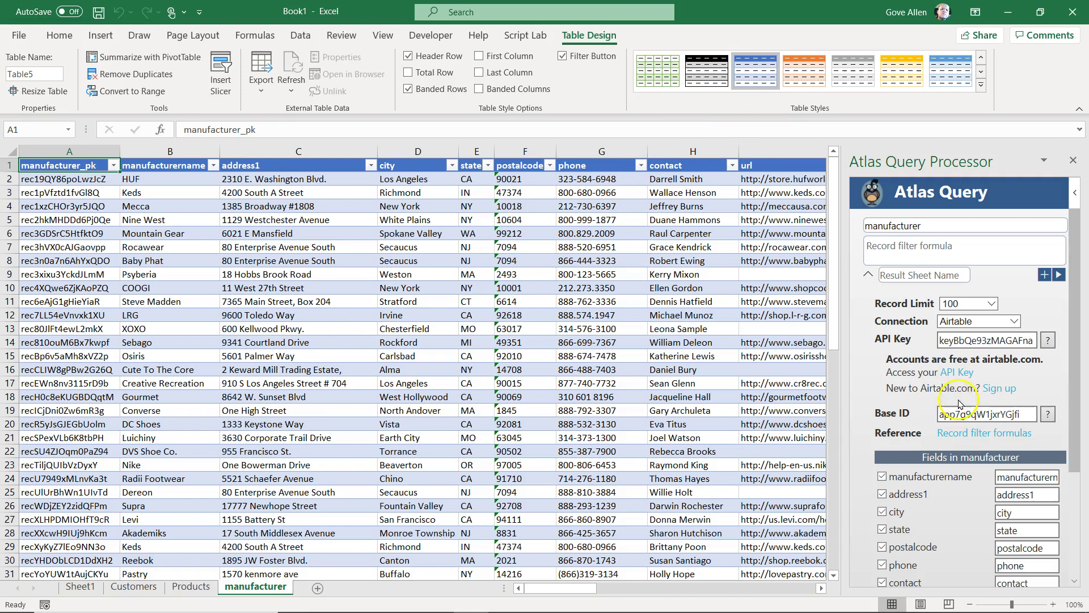
# Hide the API key help and review the API Key and Base ID values of the Airtable connection
pyautogui.click(1048, 341)
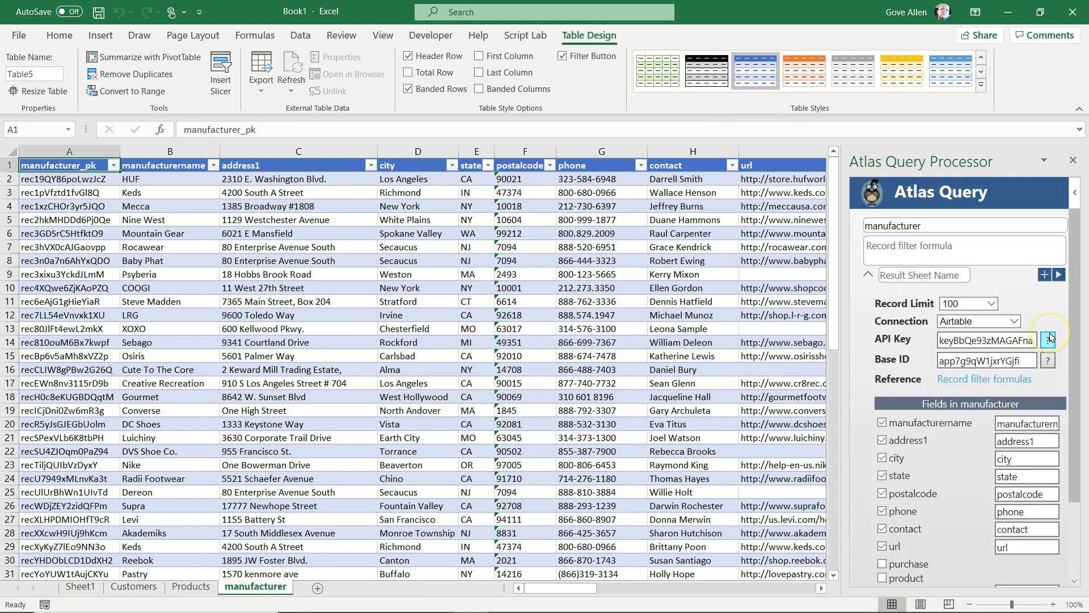
pyautogui.click(957, 340)
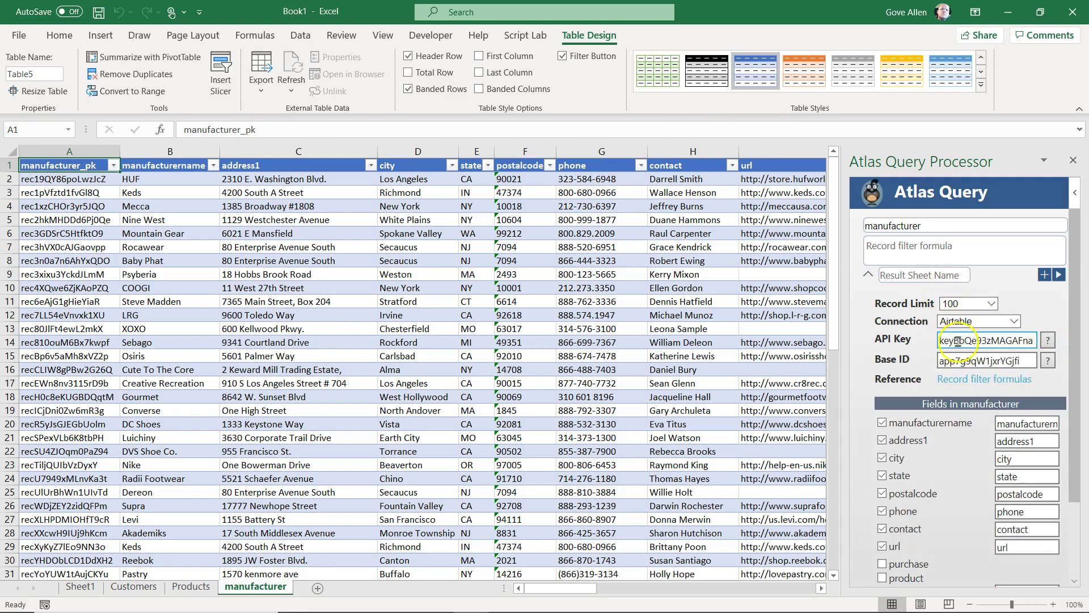
pyautogui.moveTo(942, 341); pyautogui.dragTo(1000, 343)
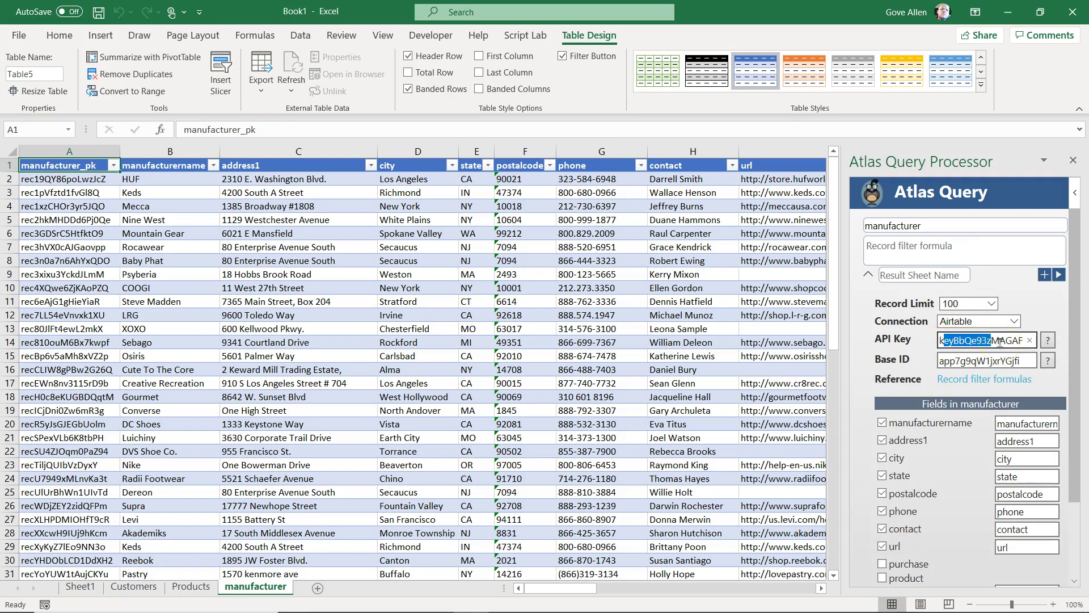
pyautogui.click(977, 361)
pyautogui.moveTo(956, 361); pyautogui.dragTo(995, 374)
pyautogui.click(939, 342)
pyautogui.moveTo(939, 342); pyautogui.dragTo(1037, 333)
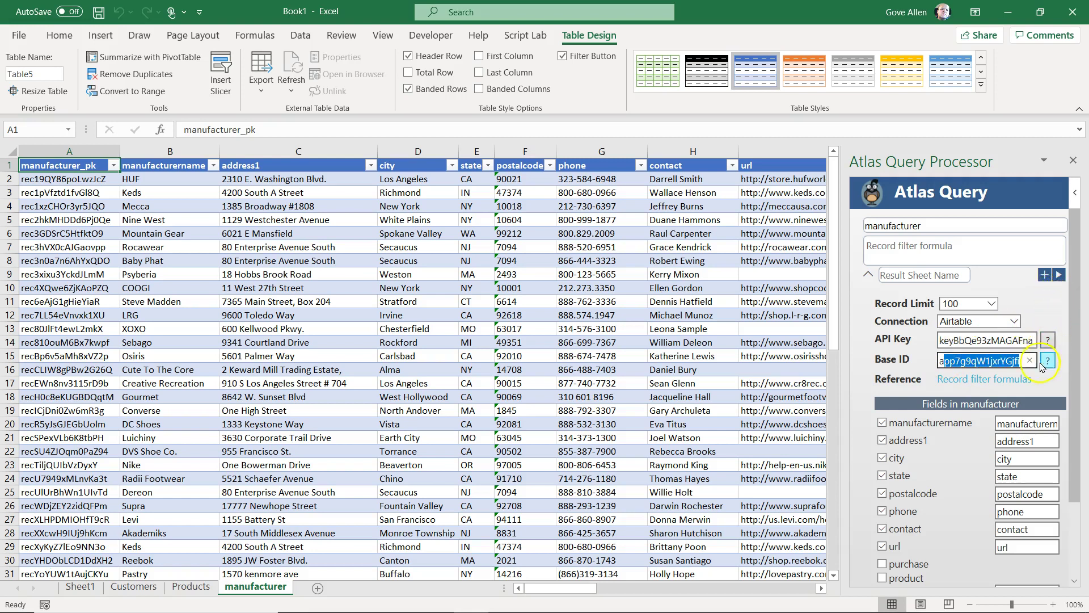
# Set the manufacturer table's record filter formula to state = "CA" and run the Airtable query
pyautogui.click(926, 251)
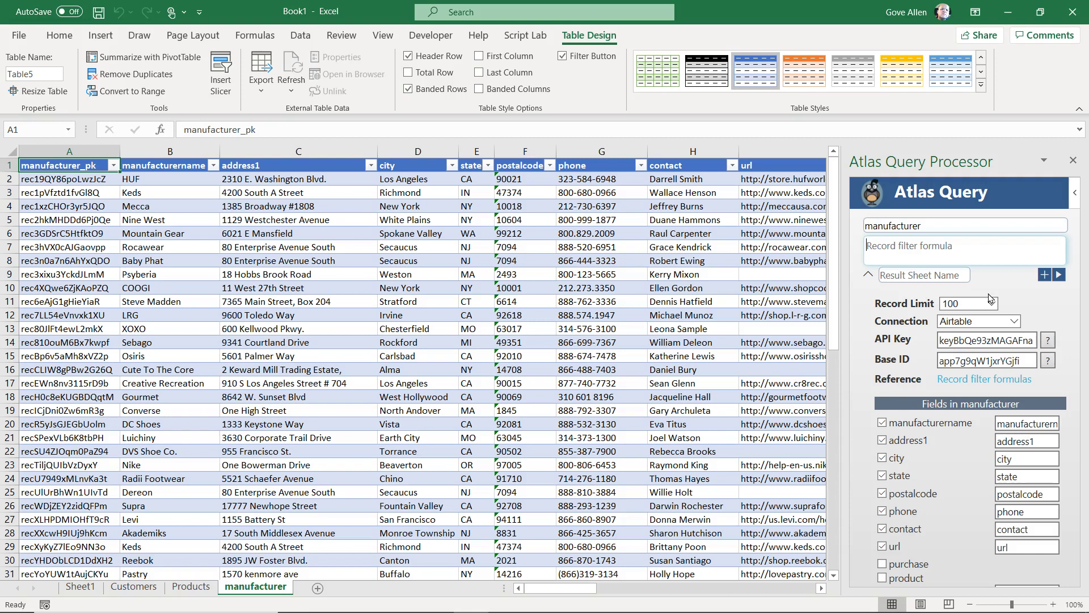
pyautogui.write('state = "CA"')
pyautogui.click(1059, 275)
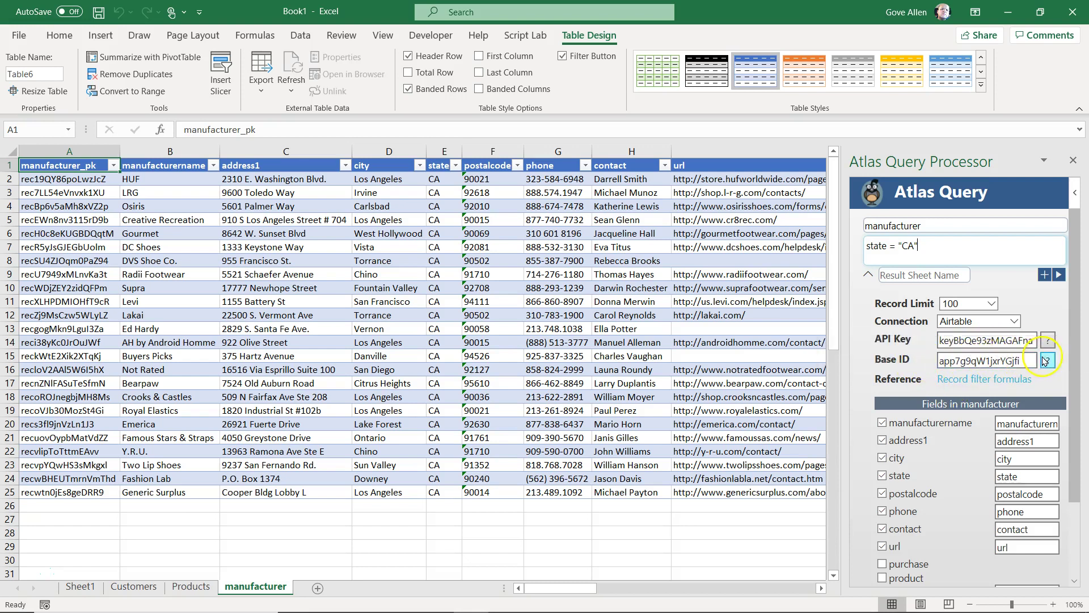
# Switch the connection to MS SQL Server and look over its empty password, server and database fields
pyautogui.click(1048, 340)
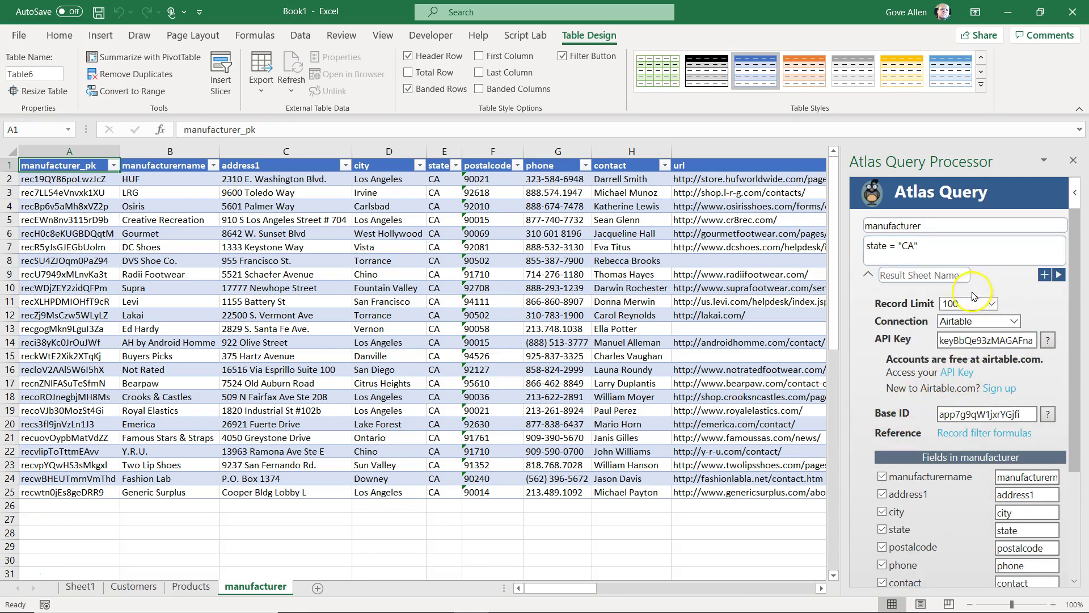
pyautogui.click(1014, 321)
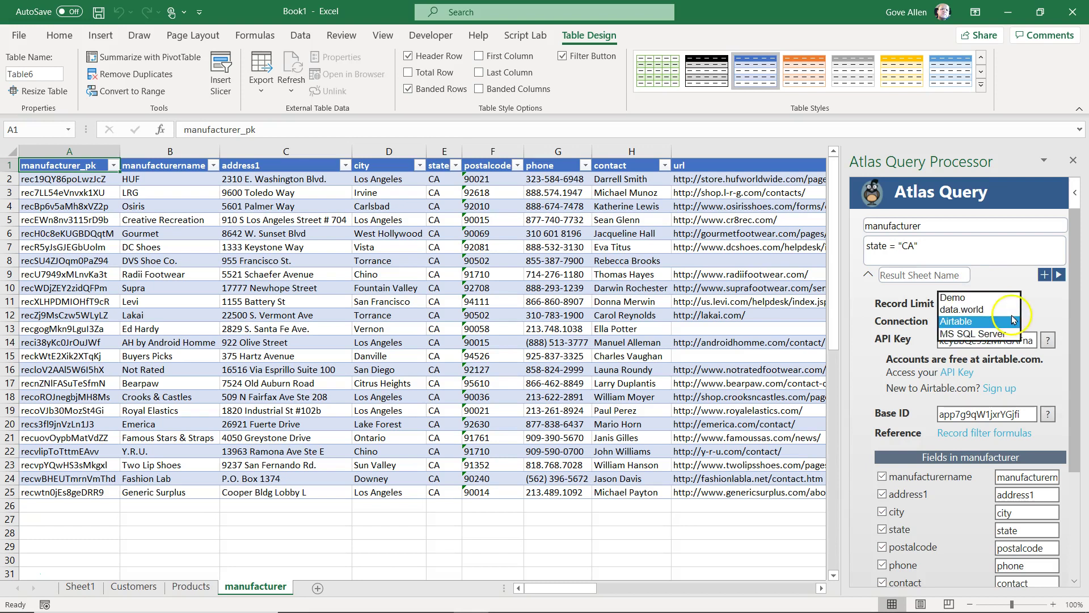
pyautogui.click(992, 334)
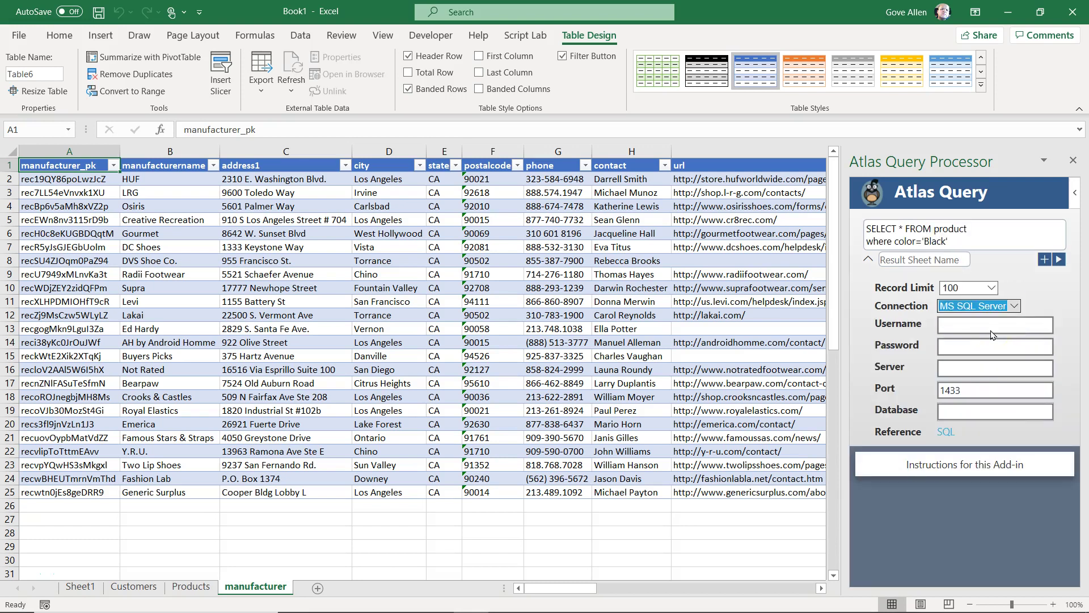
pyautogui.click(1036, 343)
pyautogui.click(1030, 347)
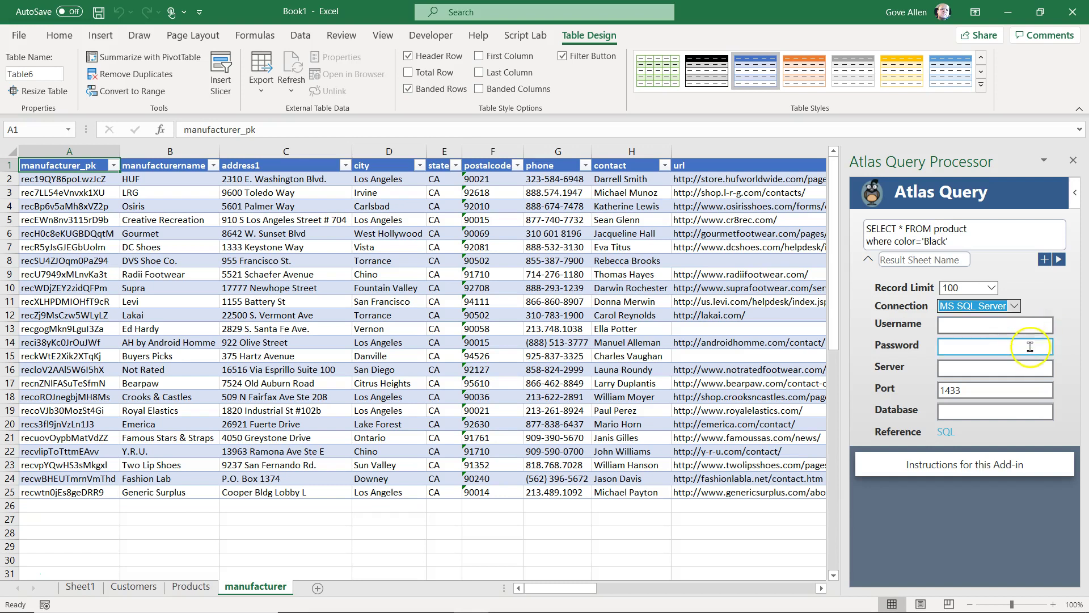
pyautogui.click(1028, 367)
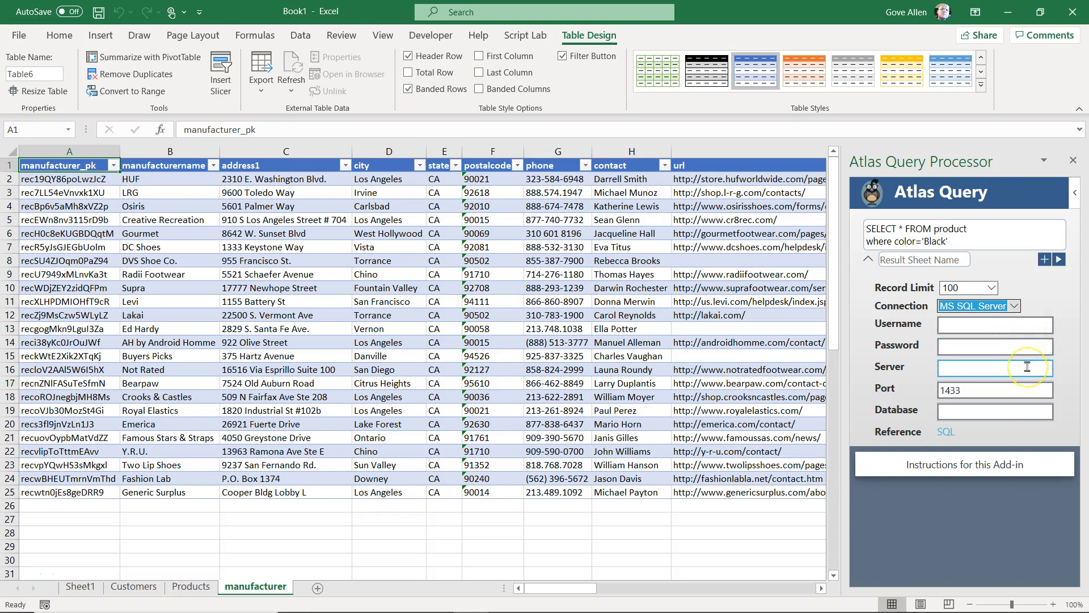
pyautogui.click(1010, 410)
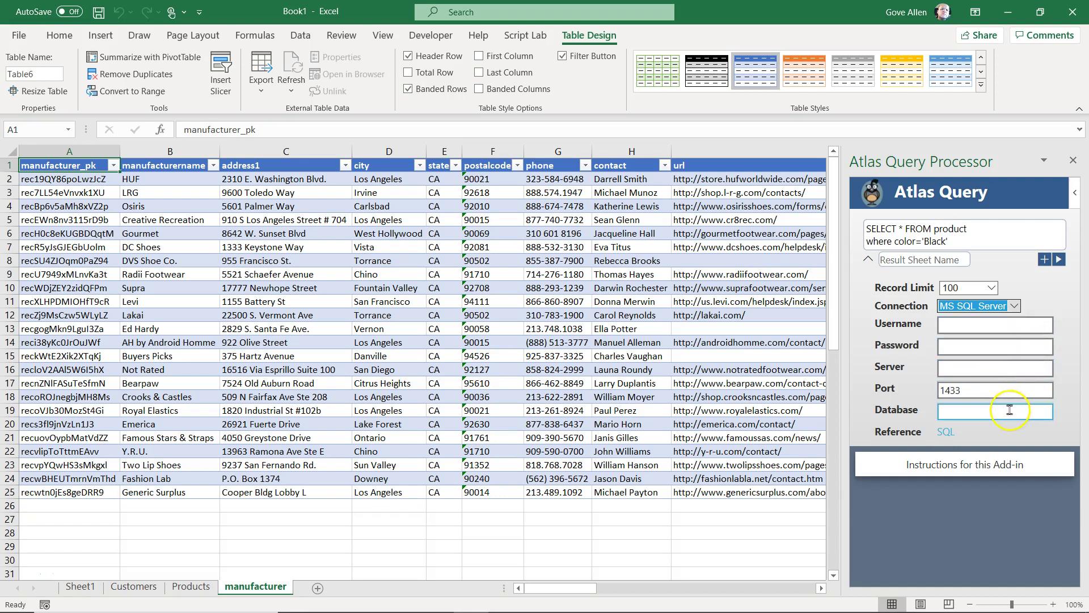